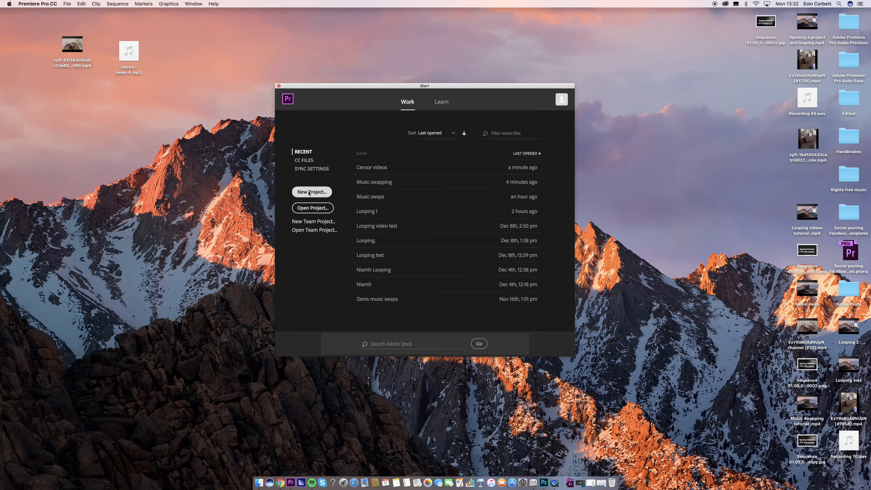
Create a new project named Censor bleep with the default location and settings
click(310, 192)
text(Censor)
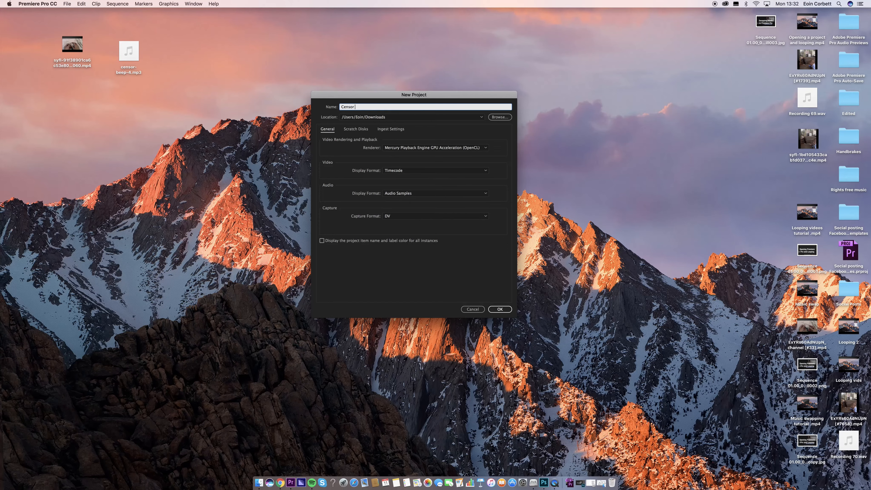
text( bleep)
key(Return)
text(r)
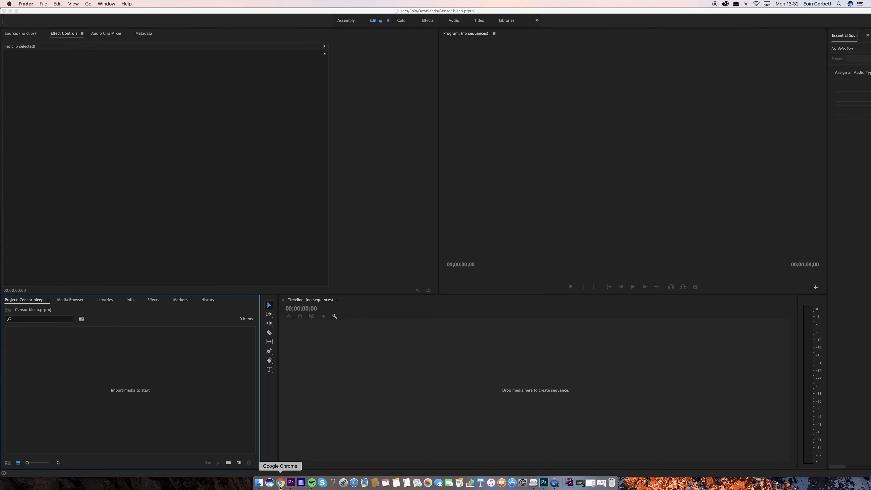
Import the video syfl-23ddba2ade5b9a5a7d0711b4097ddef4.mp4 from the Downloads folder into the project
right_click(151, 362)
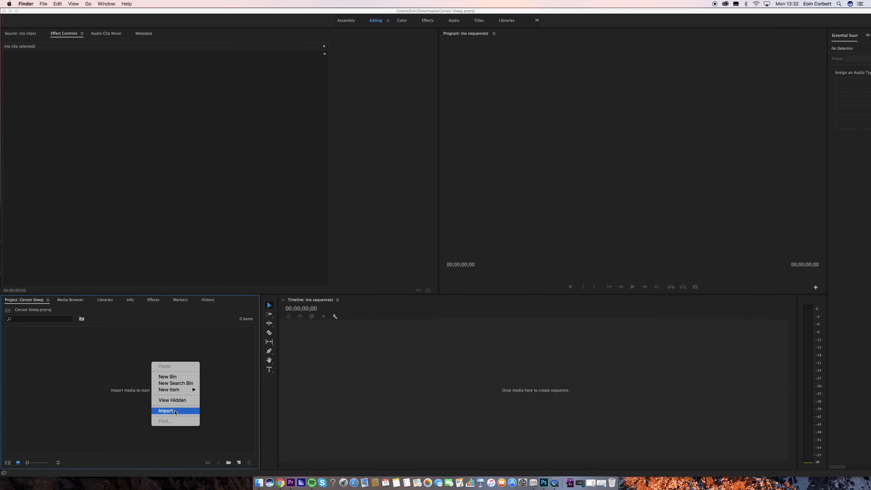
click(174, 411)
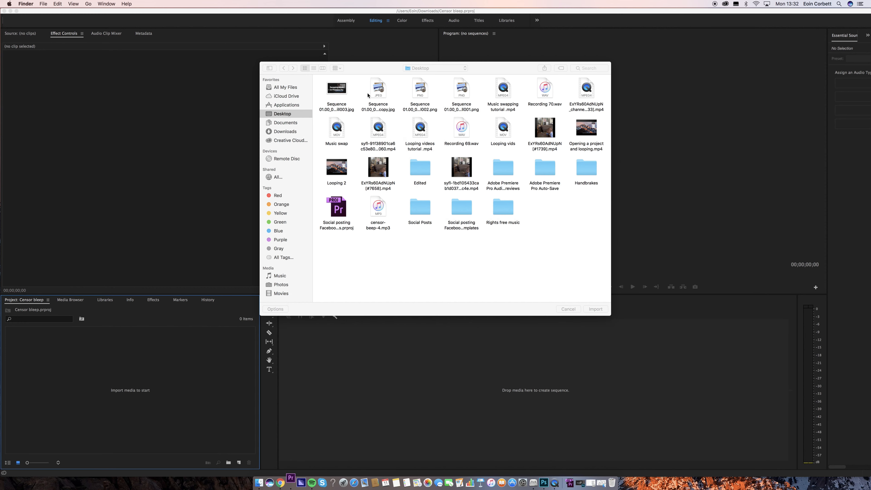
click(294, 129)
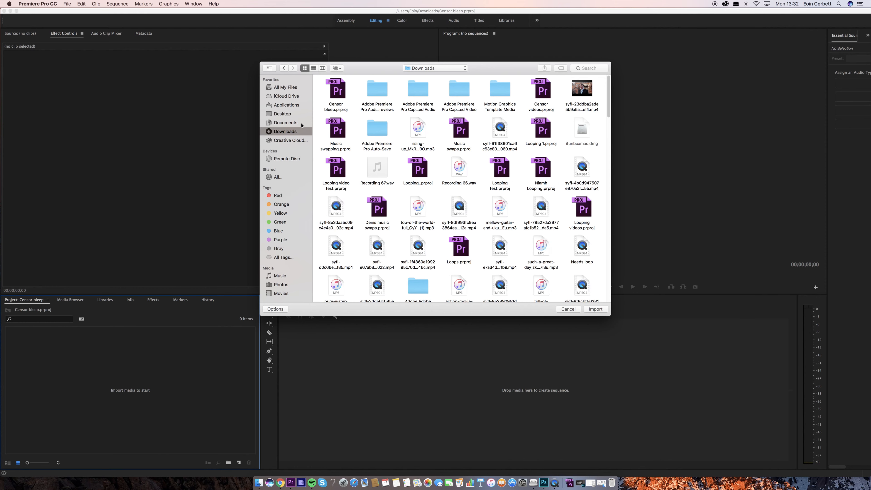
click(582, 90)
click(598, 311)
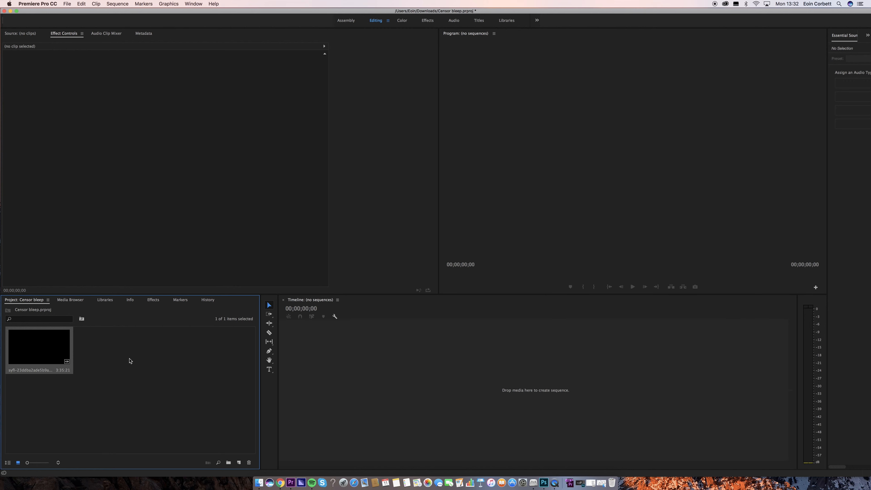
Create a sequence from the imported video and expand the Video 1 and Audio 1 tracks to show the waveform
click(276, 360)
drag(348, 385, 349, 386)
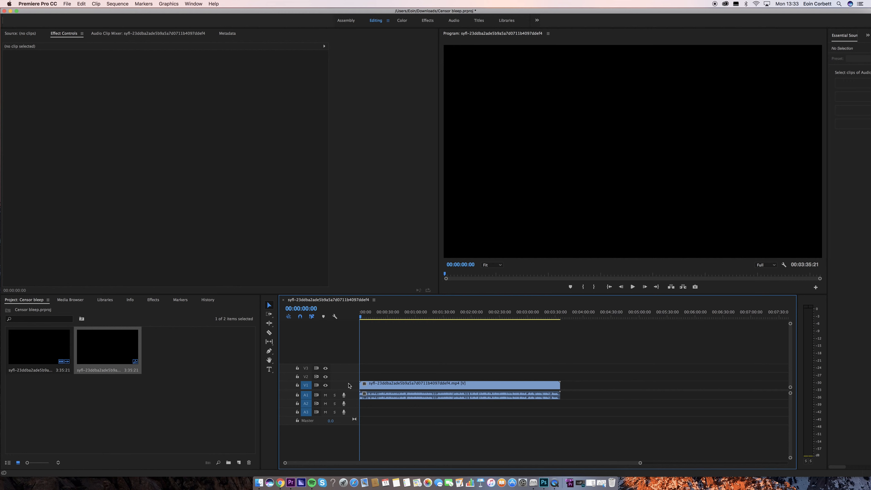
drag(645, 465, 578, 470)
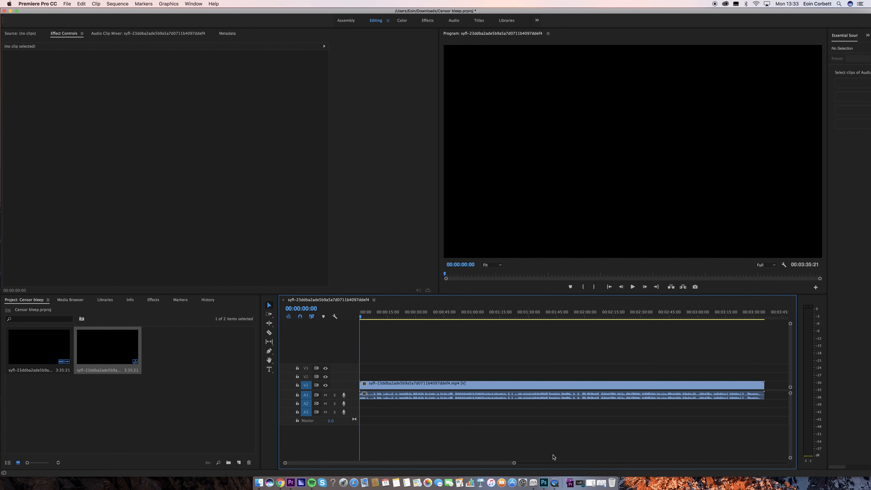
double_click(353, 387)
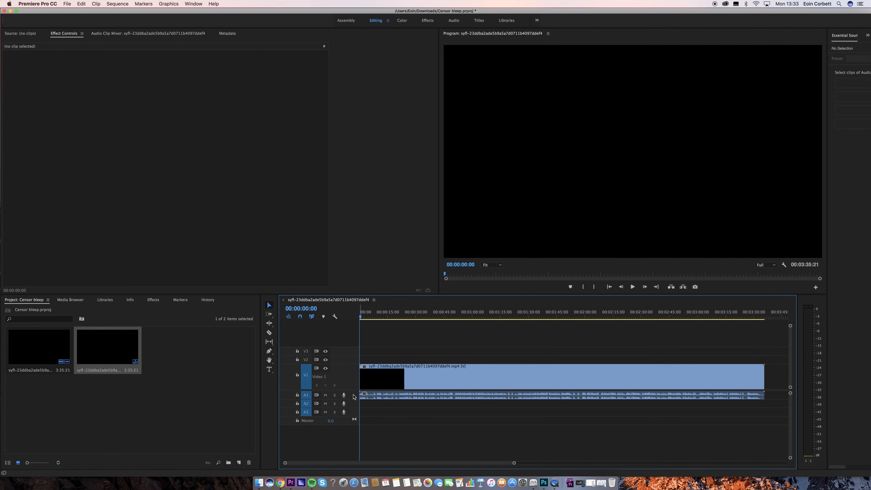
double_click(353, 397)
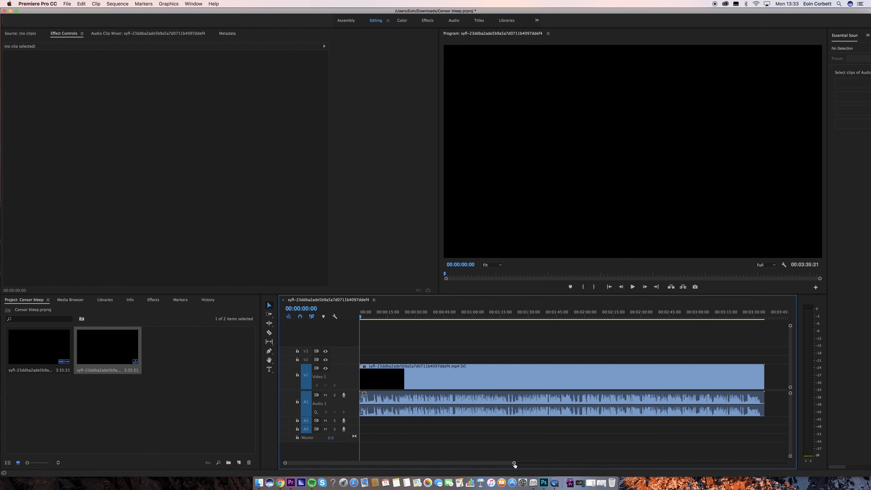
Play and scrub through the clip around 27 seconds to find where the word to censor starts and ends
drag(514, 464, 380, 470)
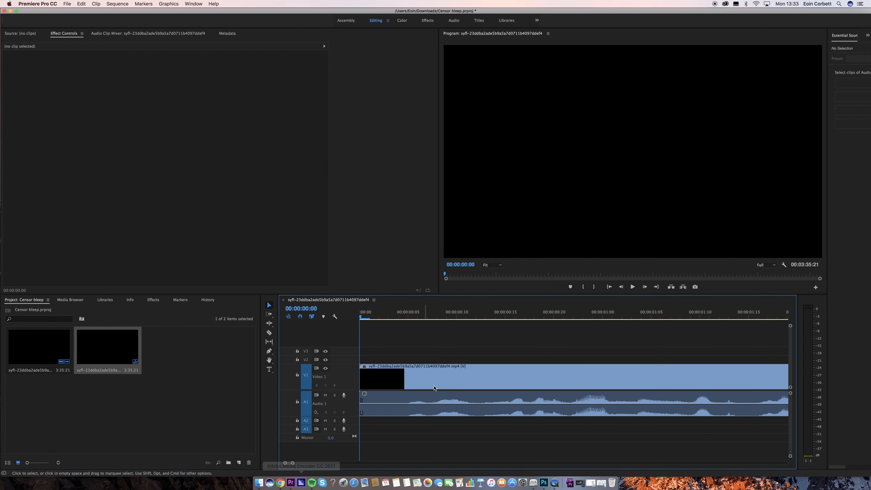
click(293, 463)
drag(293, 463, 298, 463)
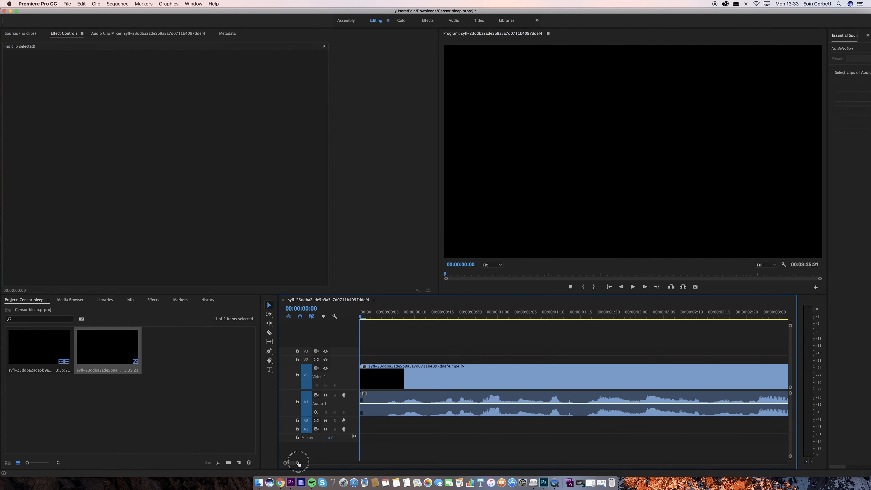
click(378, 316)
key(space)
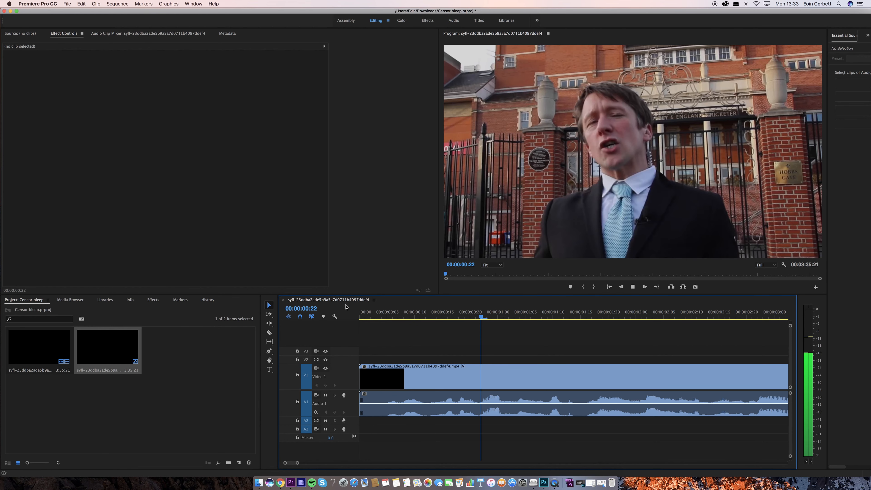
key(XF86AudioLowerVolume)
click(573, 318)
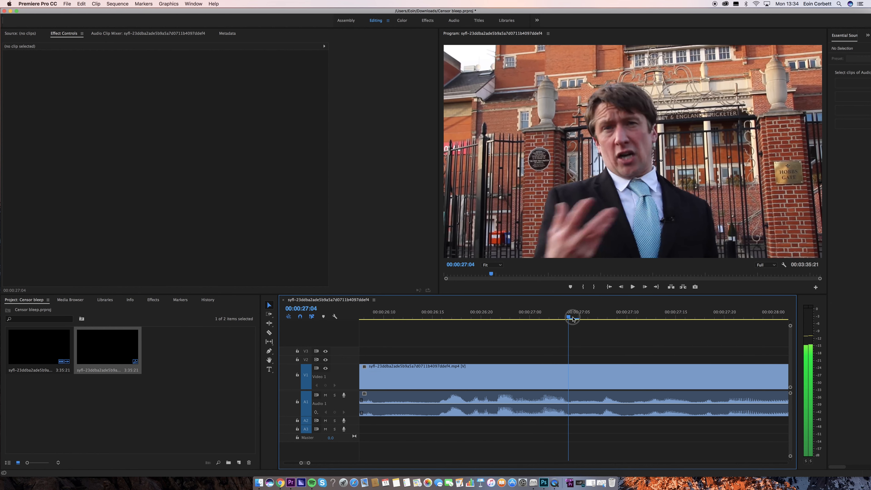
click(627, 318)
drag(634, 321, 642, 319)
click(615, 320)
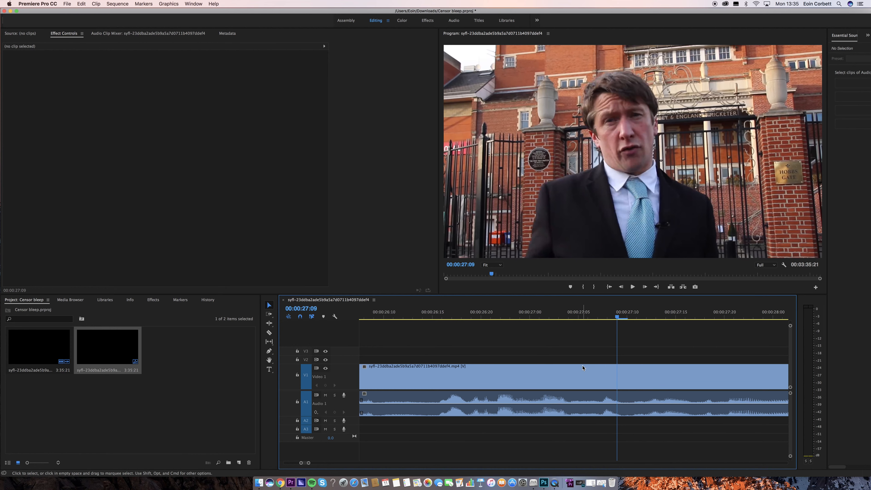
Split the clip with the Razor tool at 00:00:27:04 and 00:00:27:10 to isolate the word to censor
scroll(582, 367, up, 2)
click(641, 320)
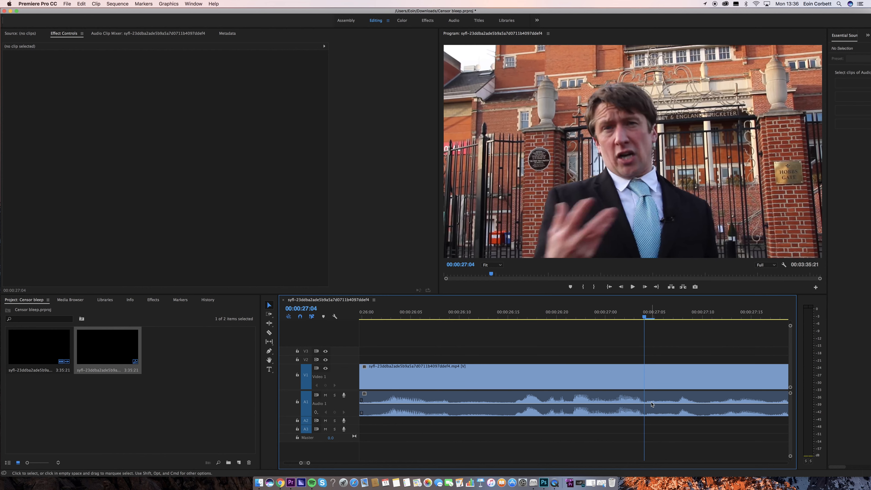
key(c)
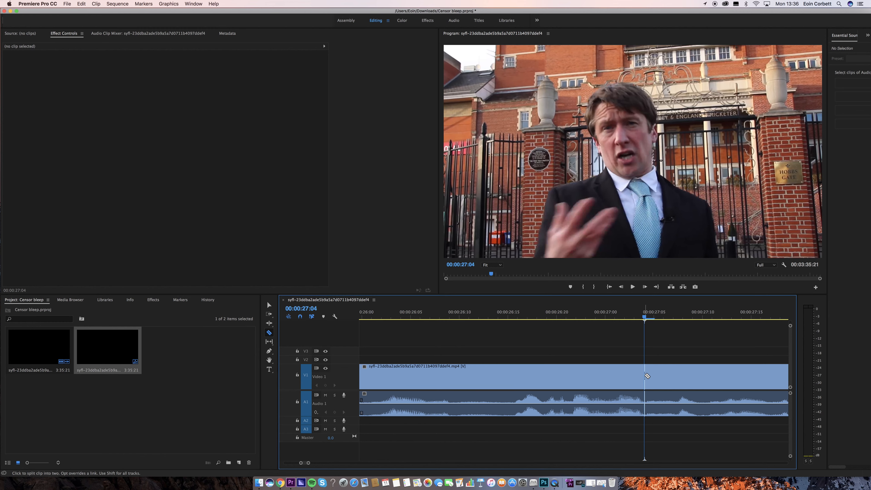
click(654, 378)
click(703, 378)
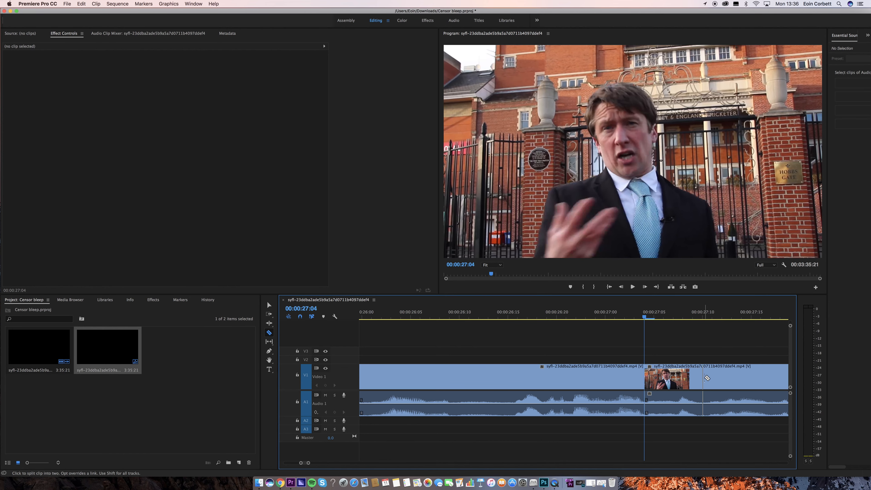
key(v)
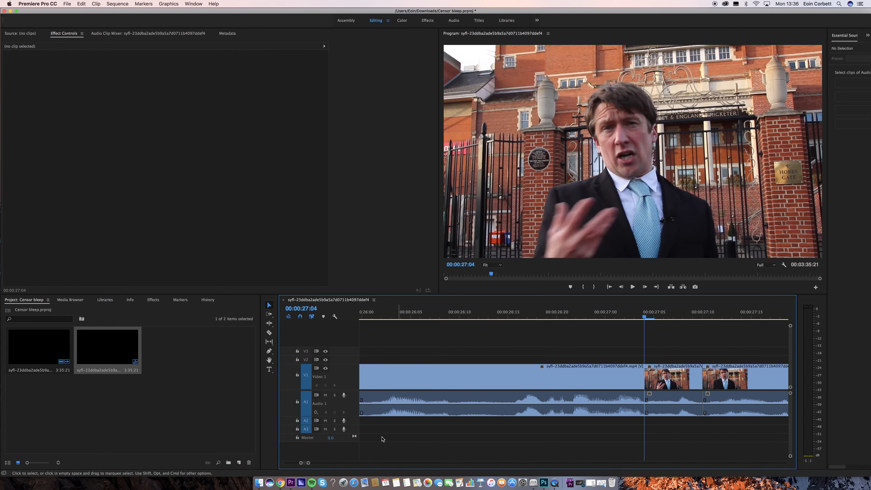
Unlink the short middle segment's audio from its video and delete only the audio
click(669, 376)
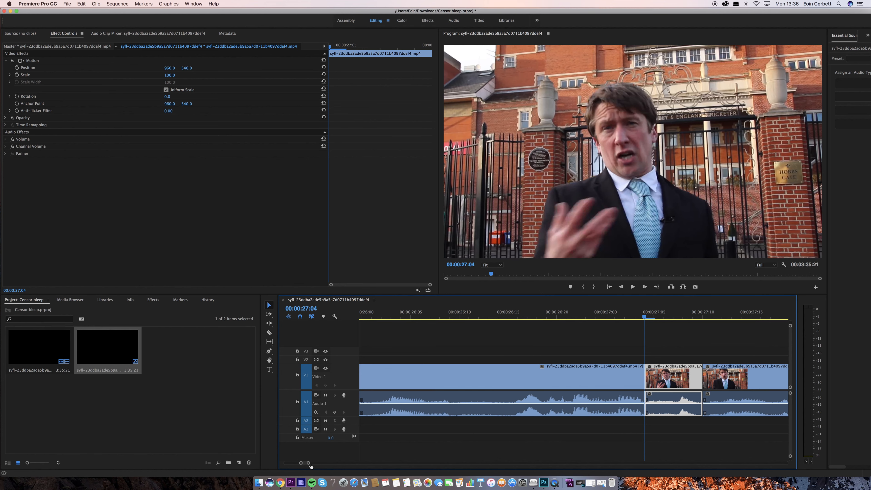
drag(310, 464, 328, 464)
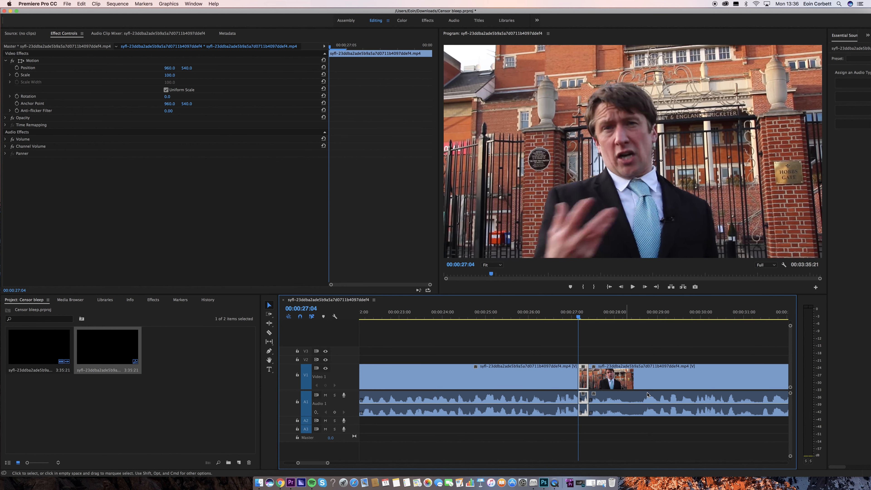
right_click(583, 382)
click(598, 266)
click(586, 395)
key(Delete)
Play and scrub from about 00:00:26:21 across the audio gap to check the removed word
click(564, 316)
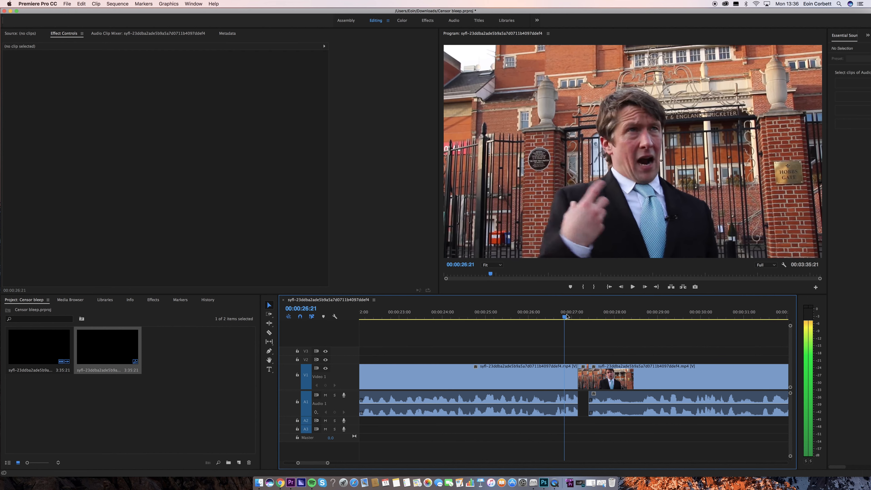
key(space)
click(576, 317)
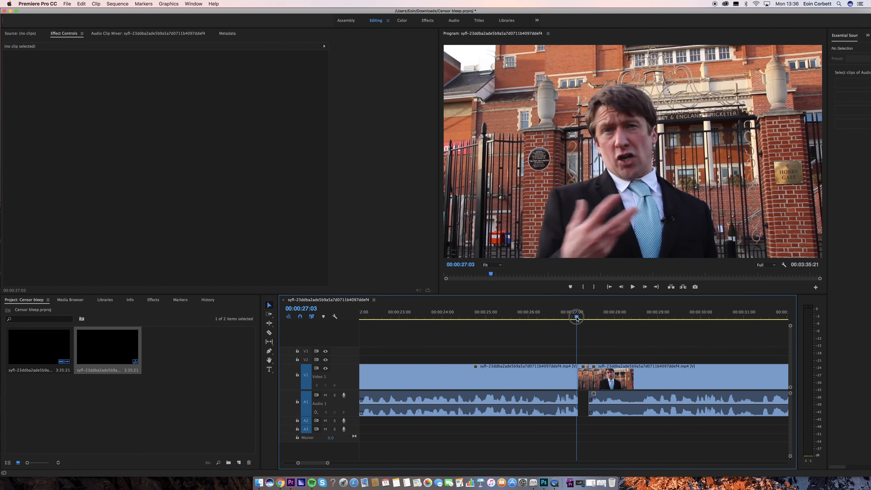
mouse_move(576, 317)
mouse_down()
mouse_move(608, 324)
mouse_move(587, 326)
mouse_up()
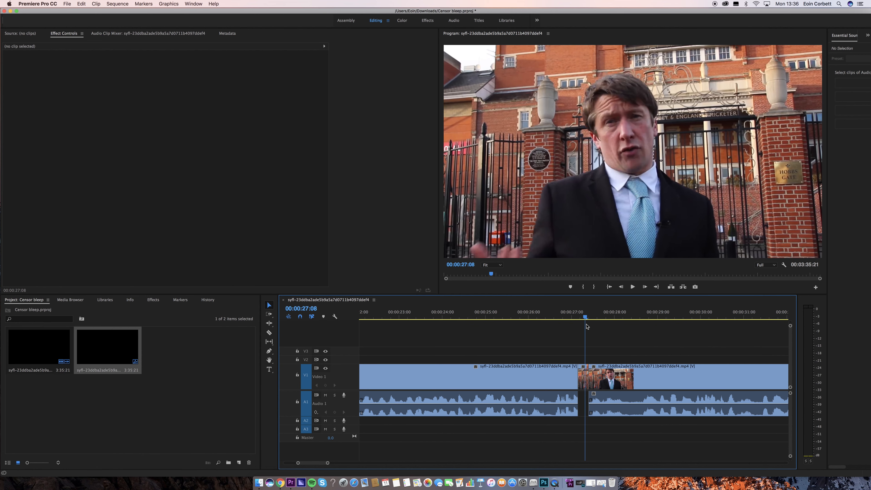
Import the sound effect censor-beep-4.mp3 from the Desktop into the project
drag(329, 464, 319, 463)
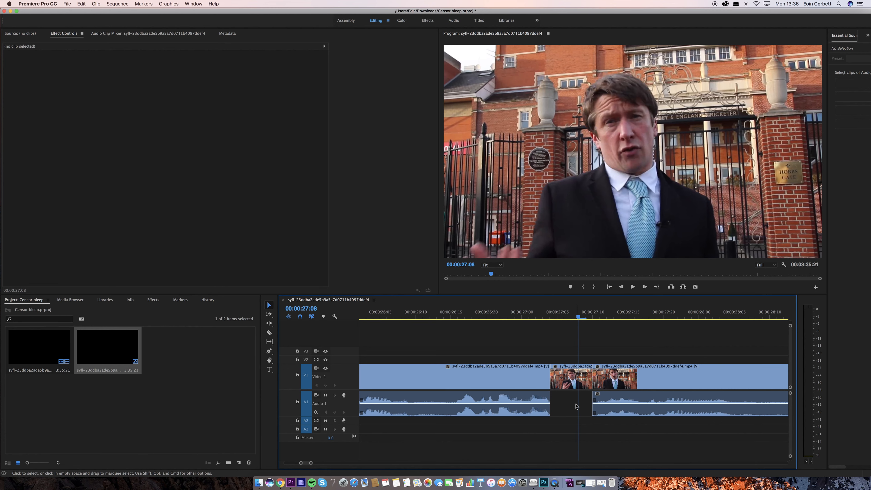
key(super+i)
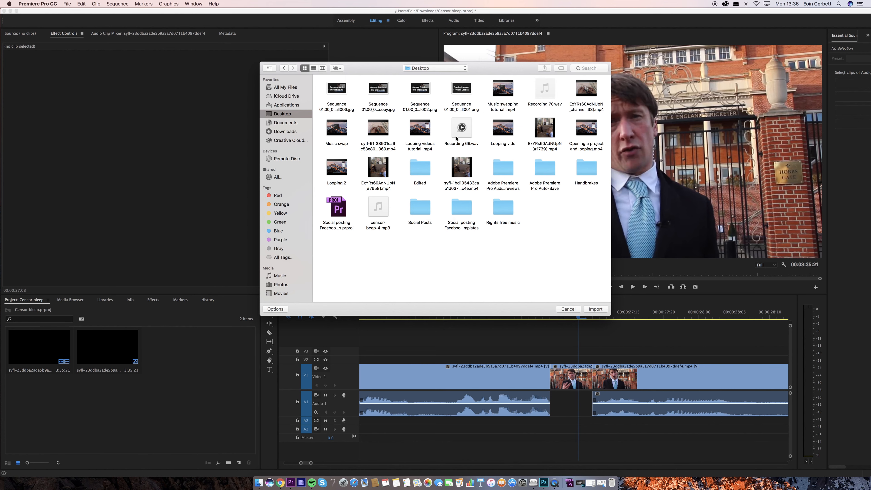
double_click(380, 226)
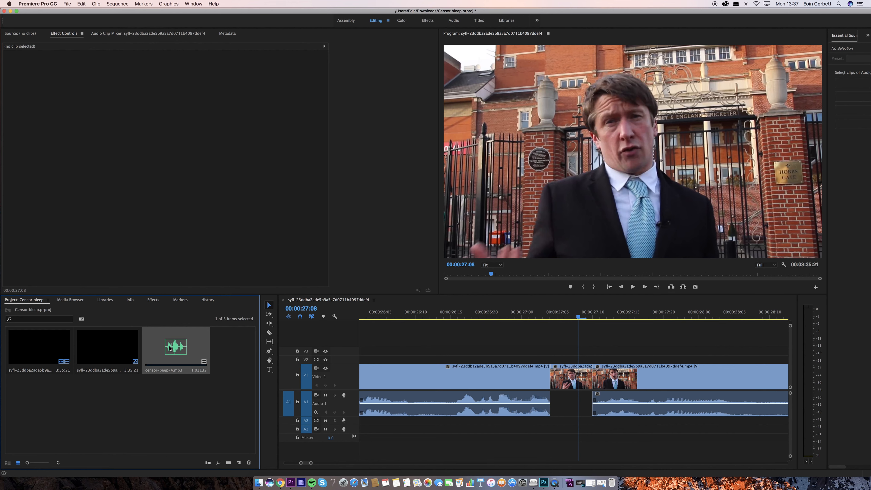
click(178, 356)
drag(178, 356, 479, 394)
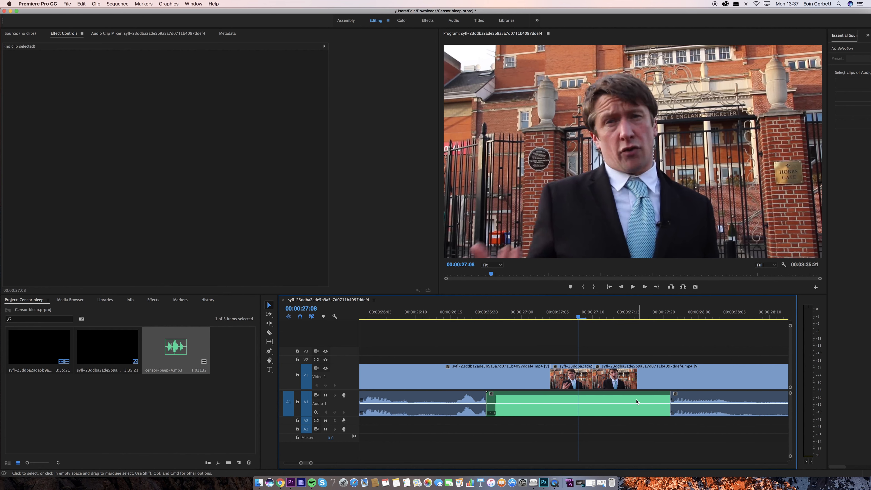
key(super+z)
Place censor-beep-4.mp3 on the Audio 2 track spanning the Audio 1 gap and split it at both edges of the gap
drag(178, 350, 489, 419)
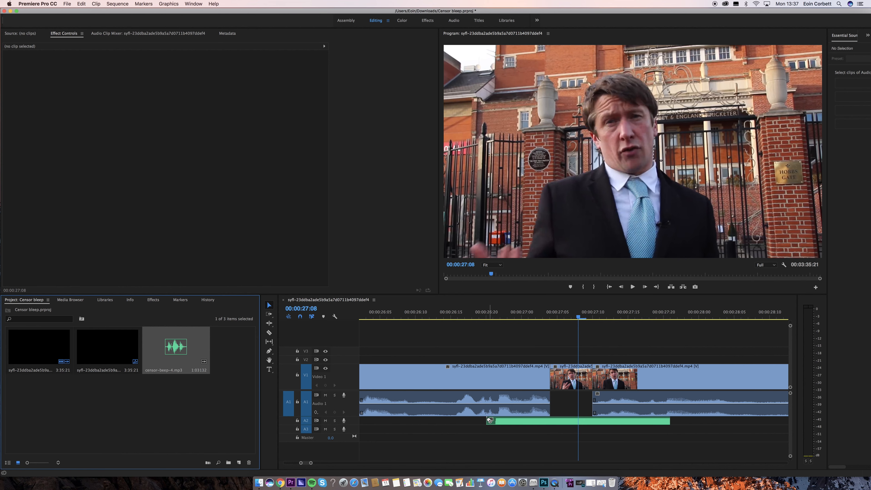
double_click(350, 421)
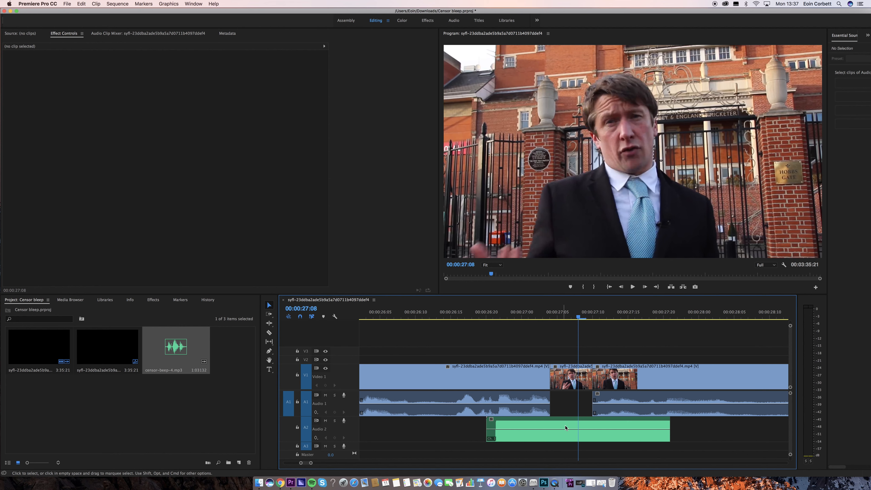
key(c)
click(550, 424)
click(592, 425)
Delete the beep pieces outside the gap and move the remaining piece up into the Audio 1 gap
key(v)
click(607, 427)
key(Delete)
click(535, 430)
key(Delete)
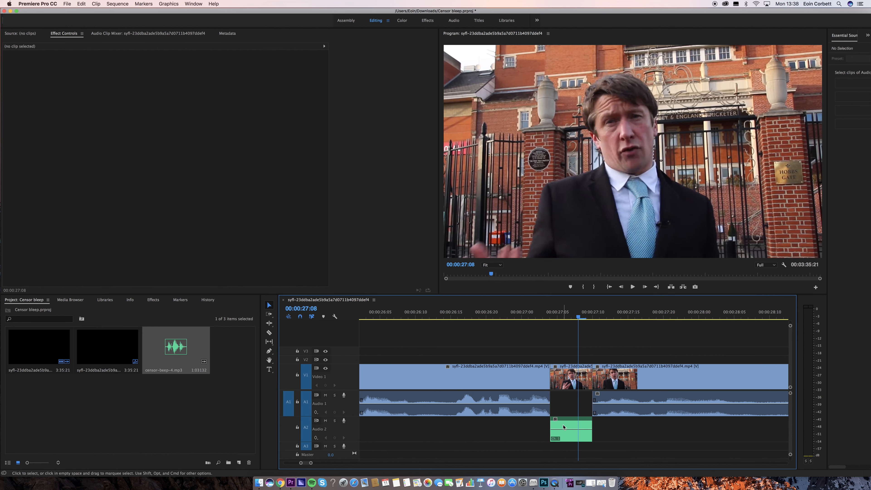
drag(563, 426, 555, 376)
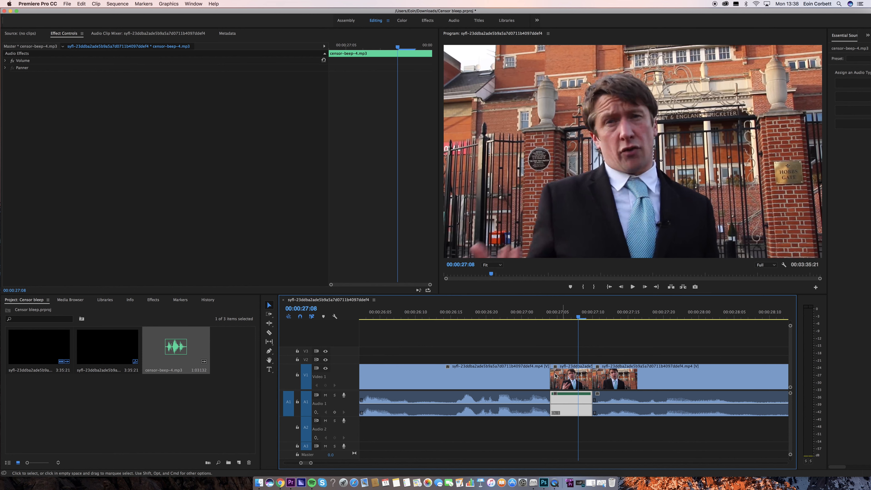
Play the sequence from 00:00:26:20 through the inserted beep to check the censoring, and return the playhead to the beep
click(486, 317)
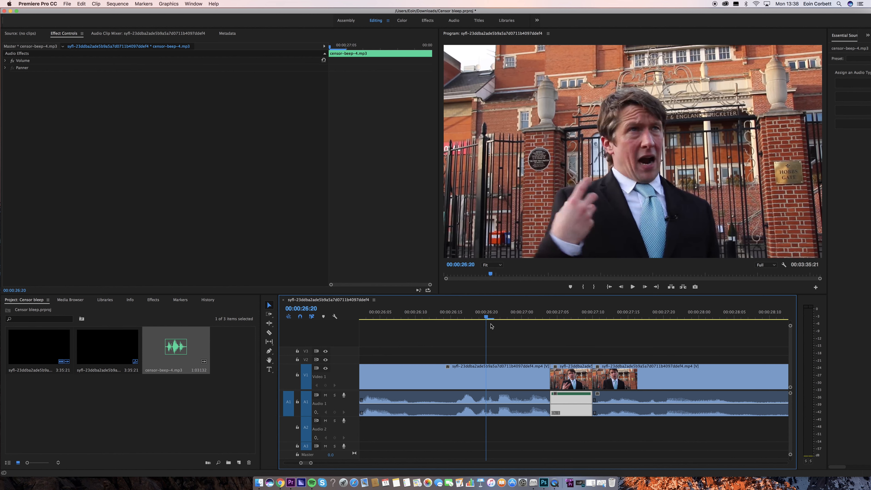
key(space)
key(space)
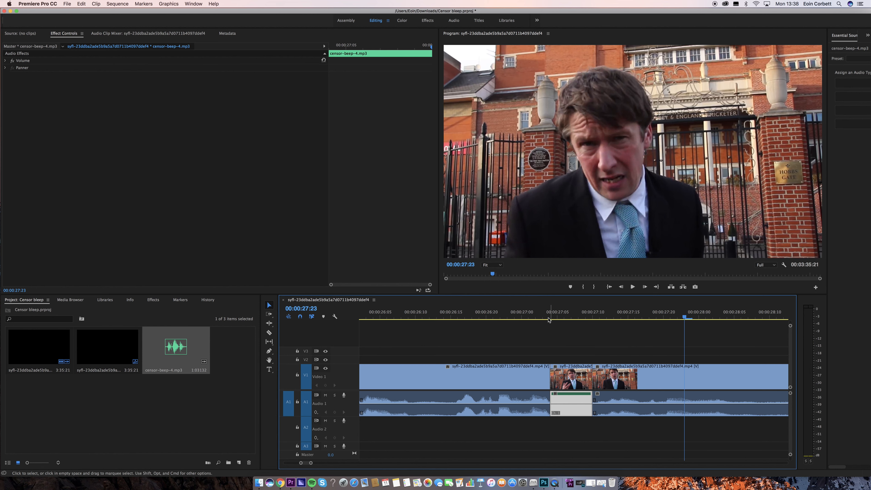
click(565, 319)
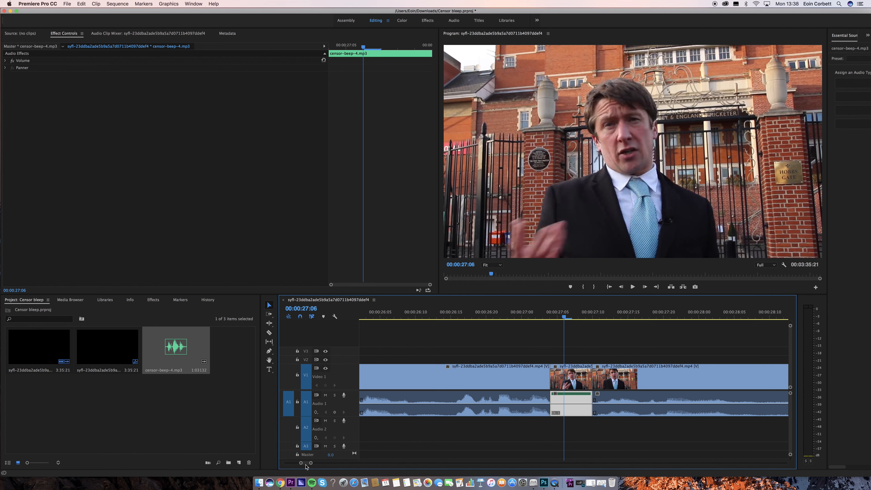
Inspect the beep clip on Audio 1 and its lead-in from 00:00:27:01, and move the playhead to 00:01:38:24 in the full sequence
drag(306, 466, 305, 465)
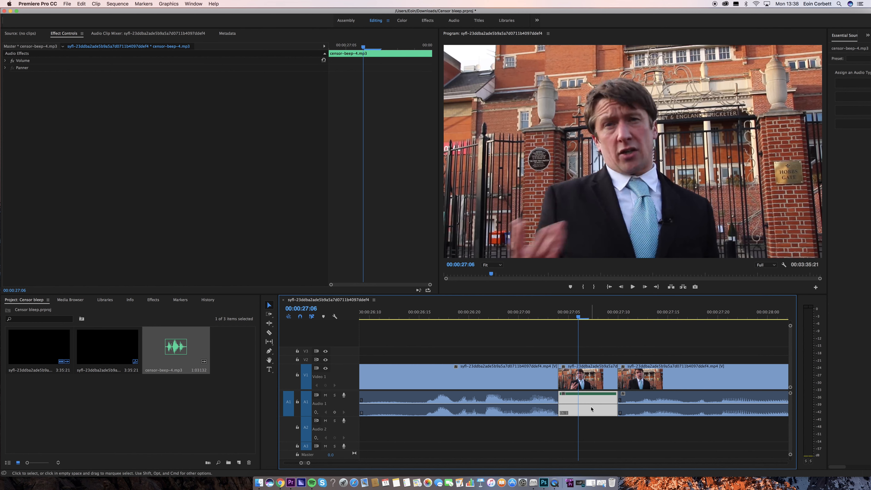
click(599, 404)
mouse_move(599, 404)
mouse_down()
mouse_move(599, 412)
mouse_move(599, 393)
mouse_move(598, 404)
mouse_up()
key(shift+Left)
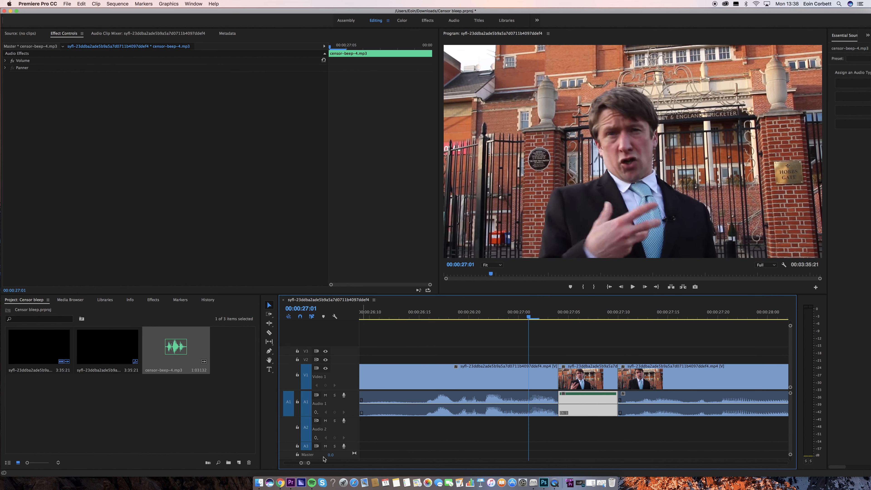
drag(309, 463, 543, 463)
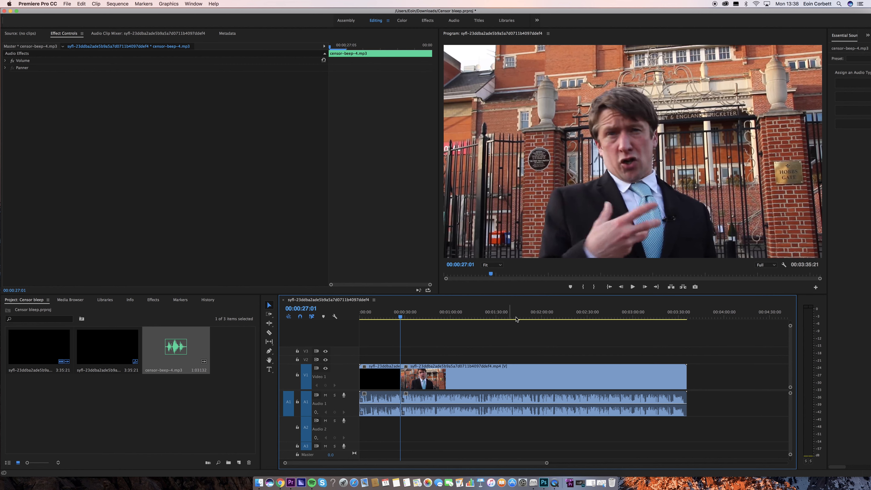
drag(543, 318, 510, 324)
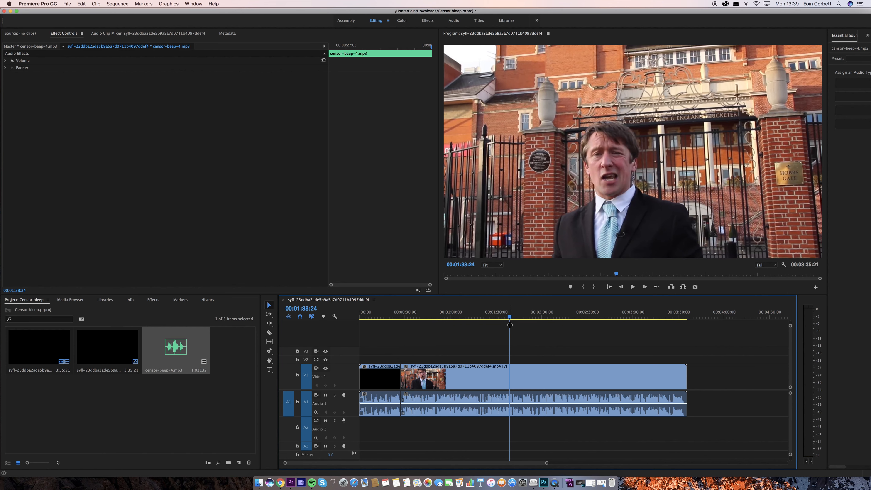
Open the media export settings for the sequence and check the output file's name and save location without changing them
click(63, 3)
mouse_move(100, 176)
click(165, 172)
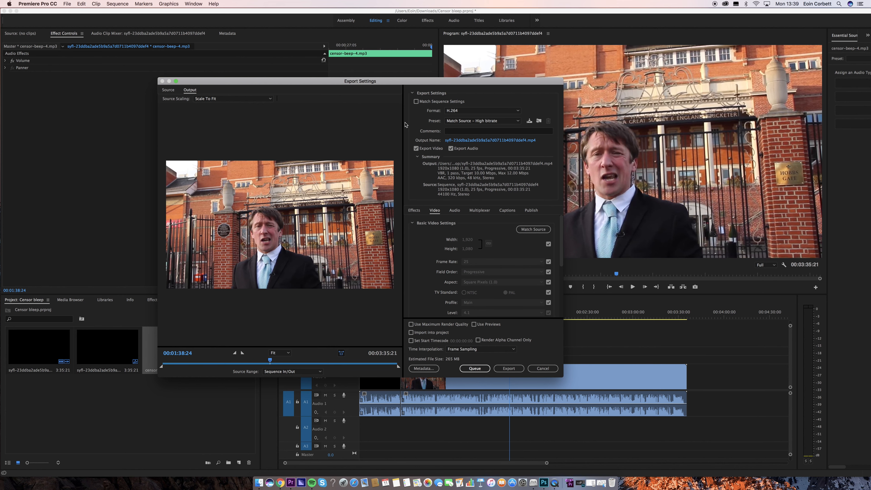
click(446, 140)
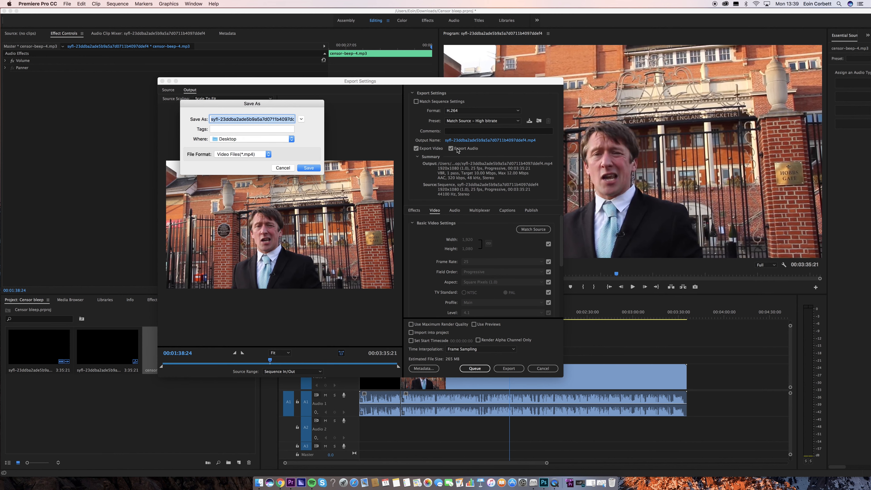
click(282, 168)
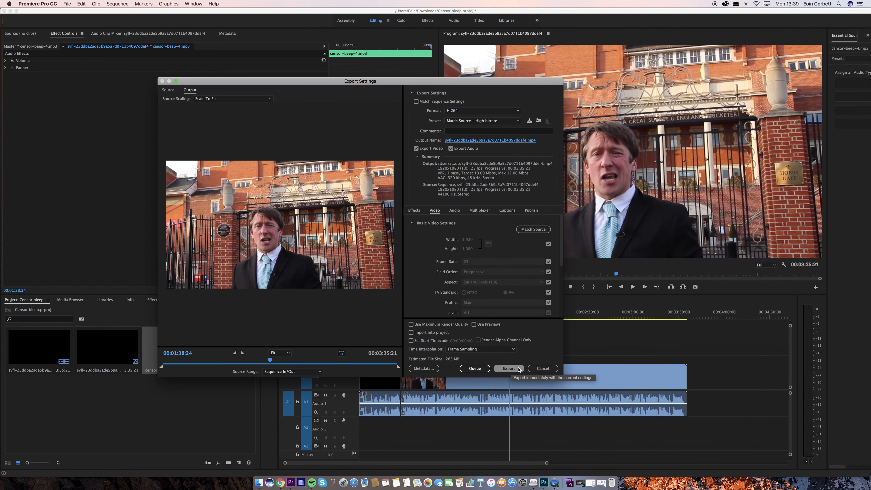